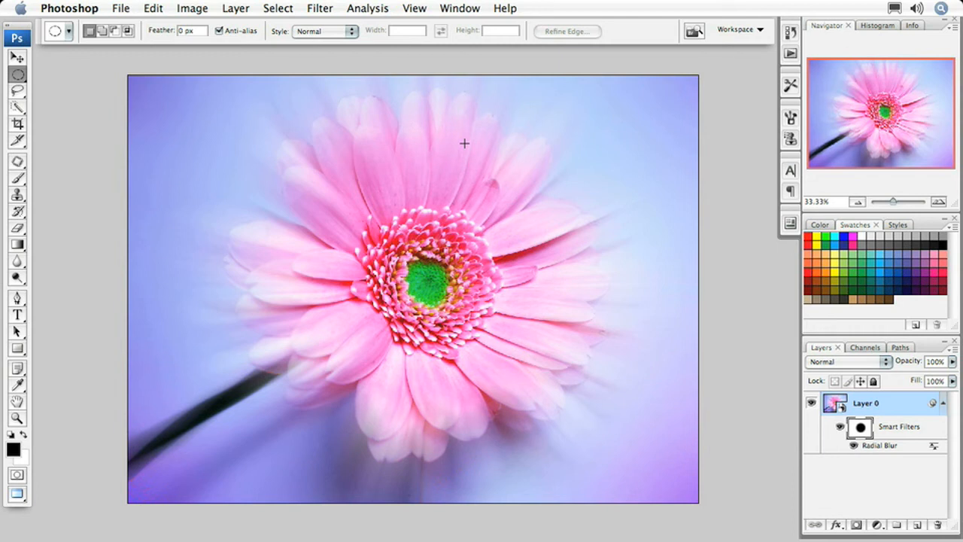
- Close Pink Flower.jpg without saving and open Endless Road.jpg from the Chapter 08 folder in Bridge
key("super+w")
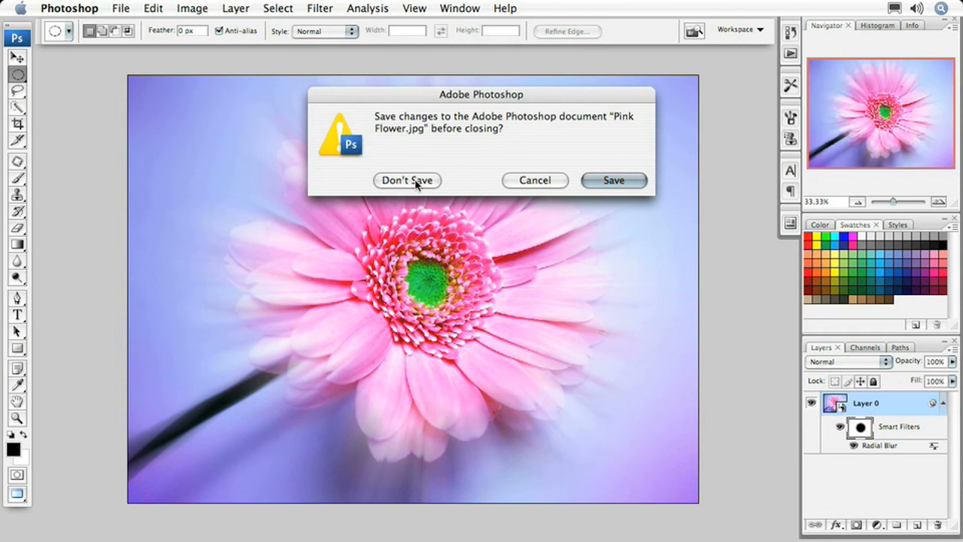
left_click(407, 180)
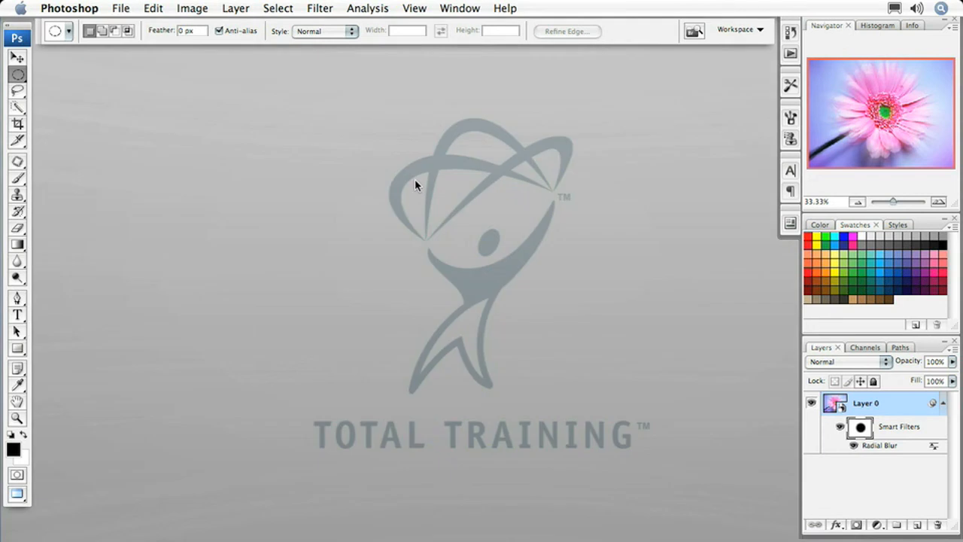
left_click(692, 30)
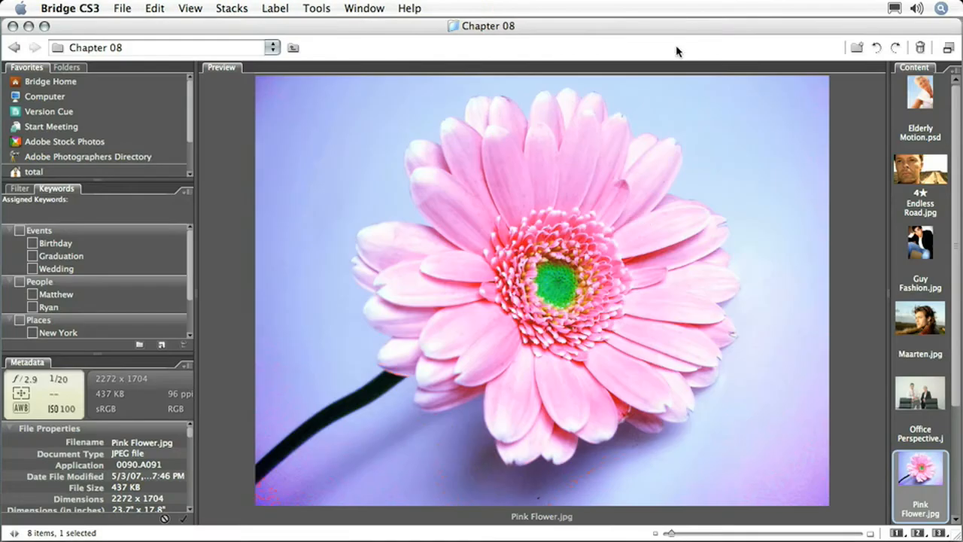
left_click(921, 177)
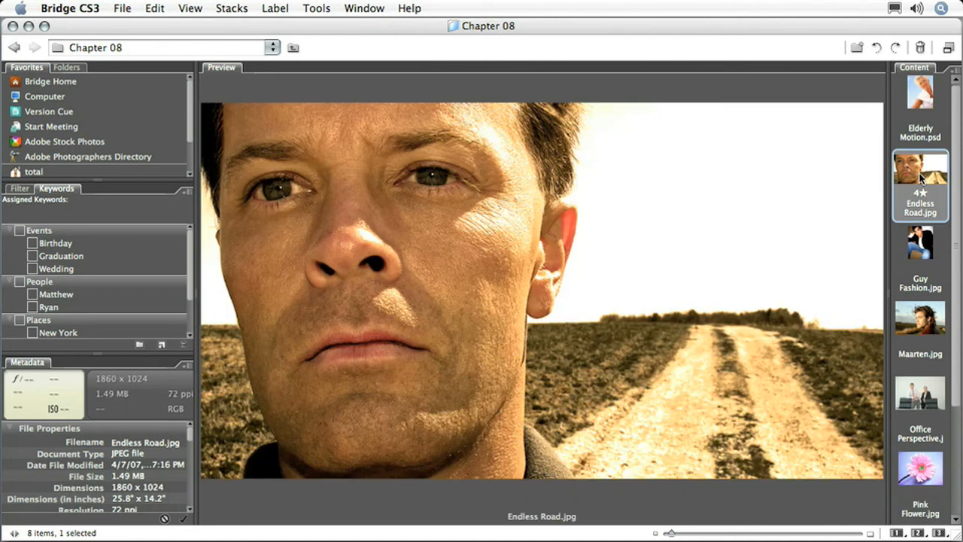
double_click(920, 177)
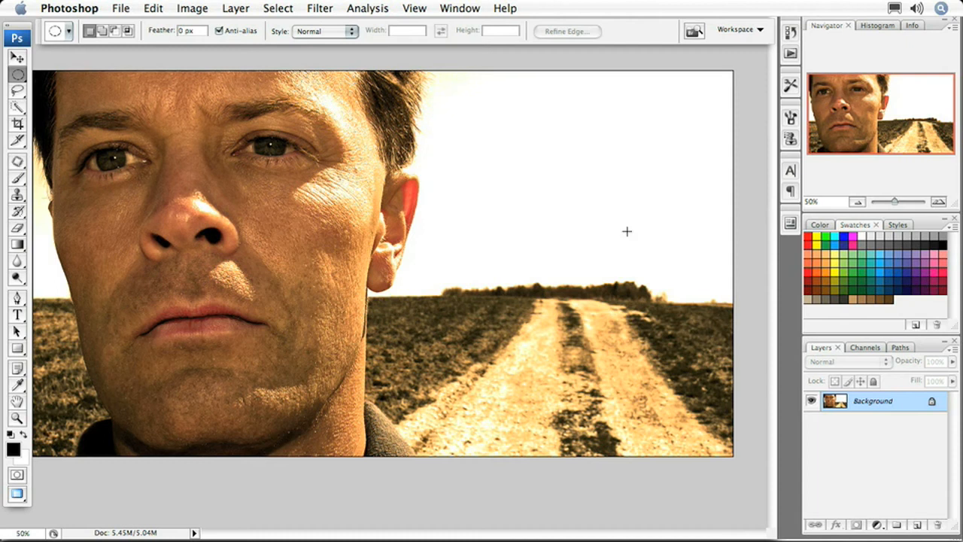
- Switch to full screen mode with the photo repositioned and convert the Background layer to a Smart Object
key("f")
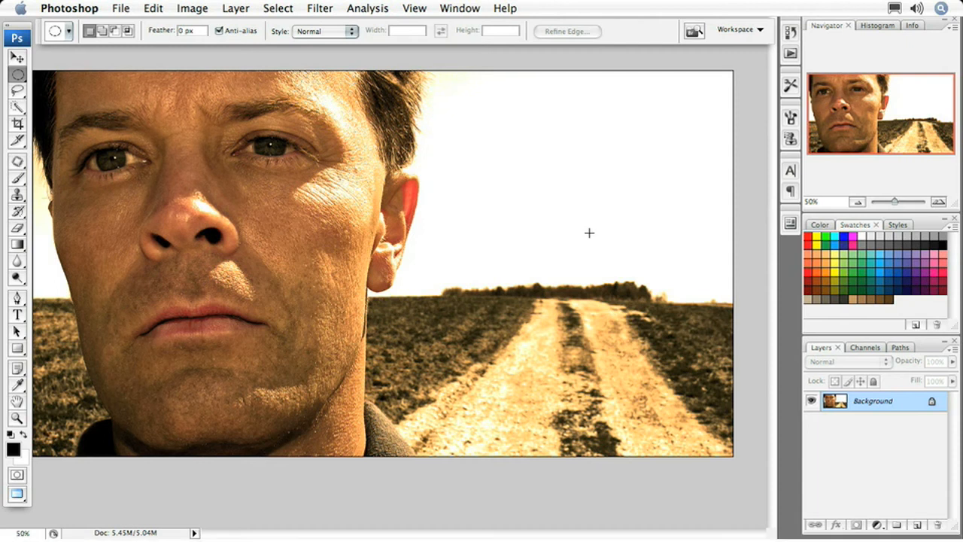
key("space")
left_click_drag(617, 224, 537, 226)
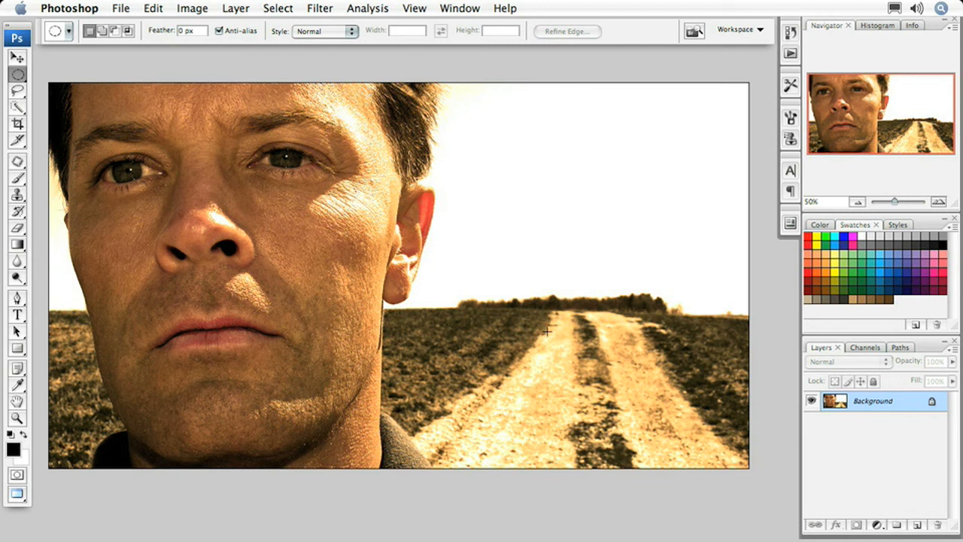
right_click(878, 407)
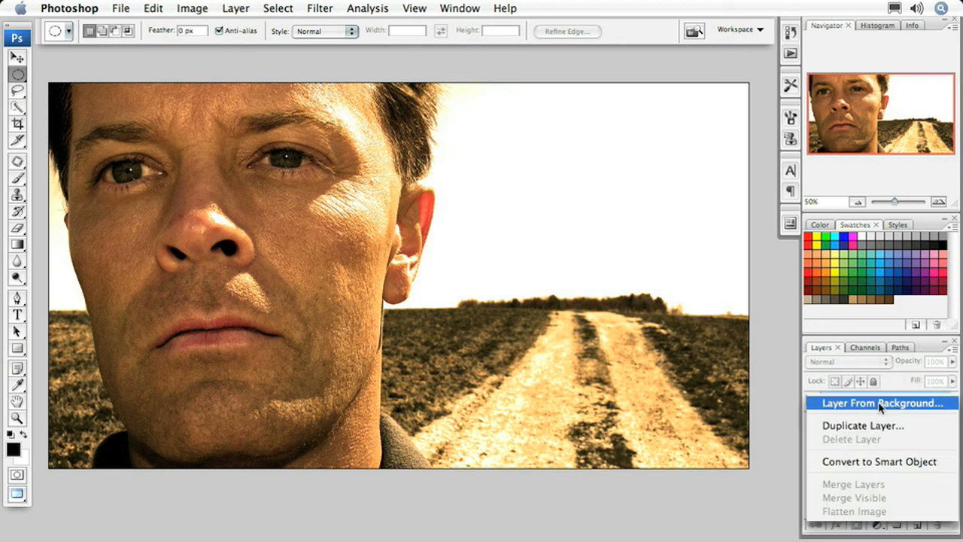
left_click(889, 461)
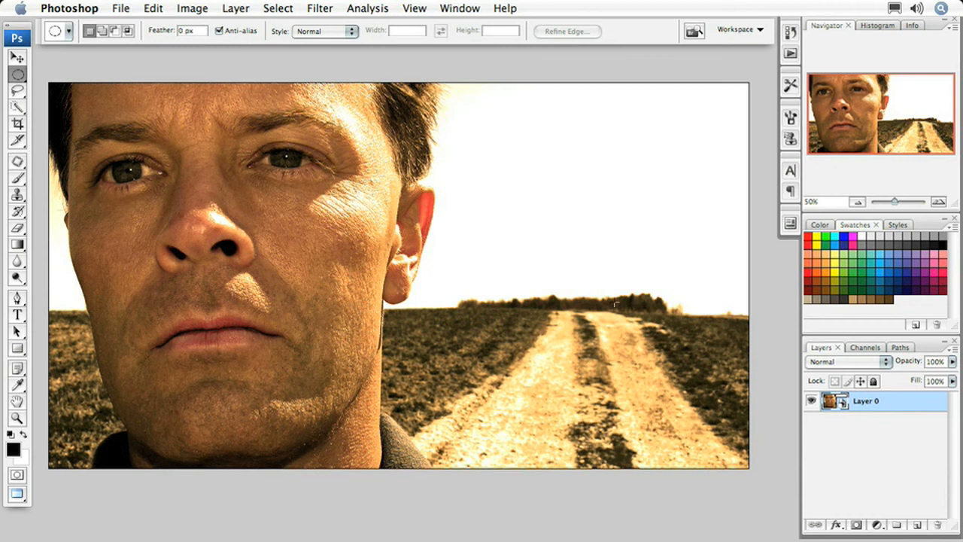
- Apply a Gaussian Blur smart filter to the layer with a radius of about 10 pixels
left_click(325, 7)
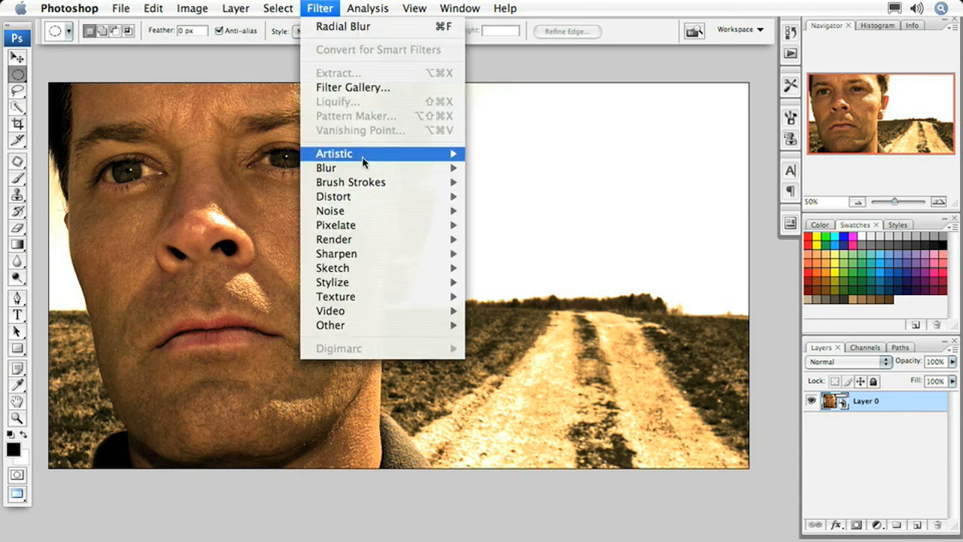
mouse_move(366, 167)
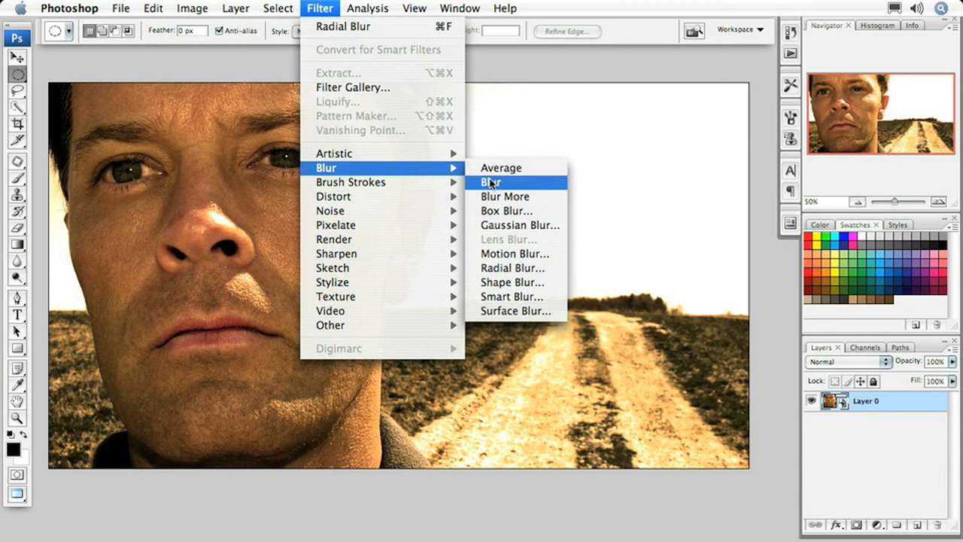
left_click(501, 224)
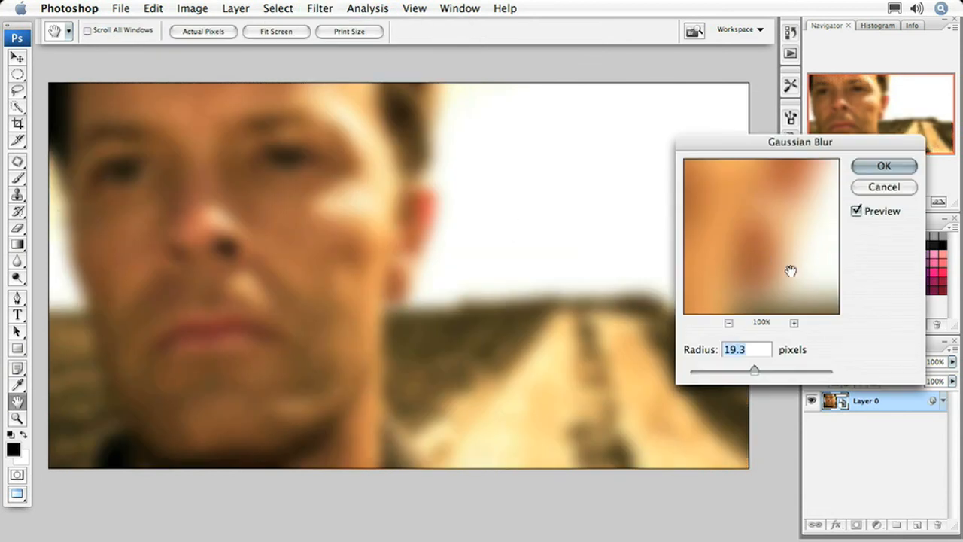
left_click_drag(760, 368, 748, 372)
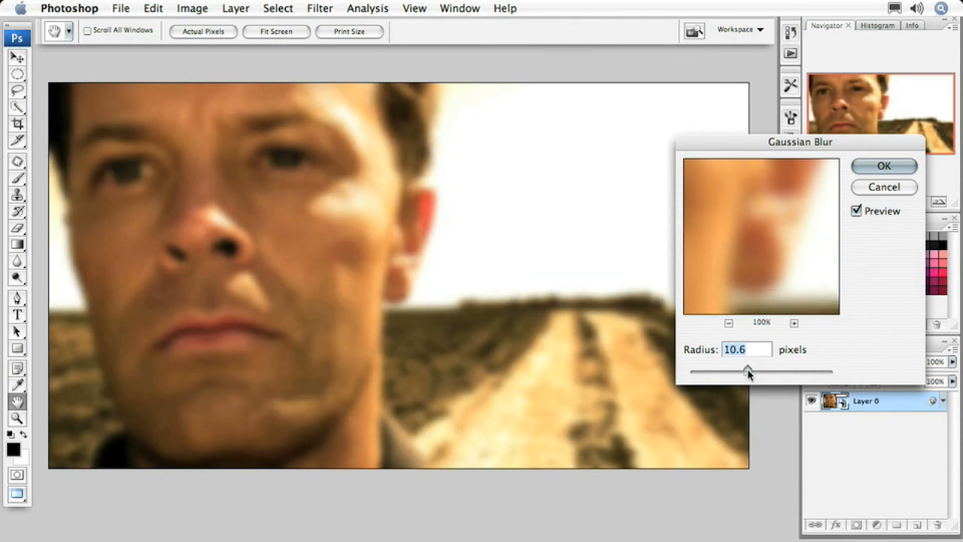
key("Down")
key("Down")
key("Down")
key("Down")
key("Down")
key("Down")
key("Return")
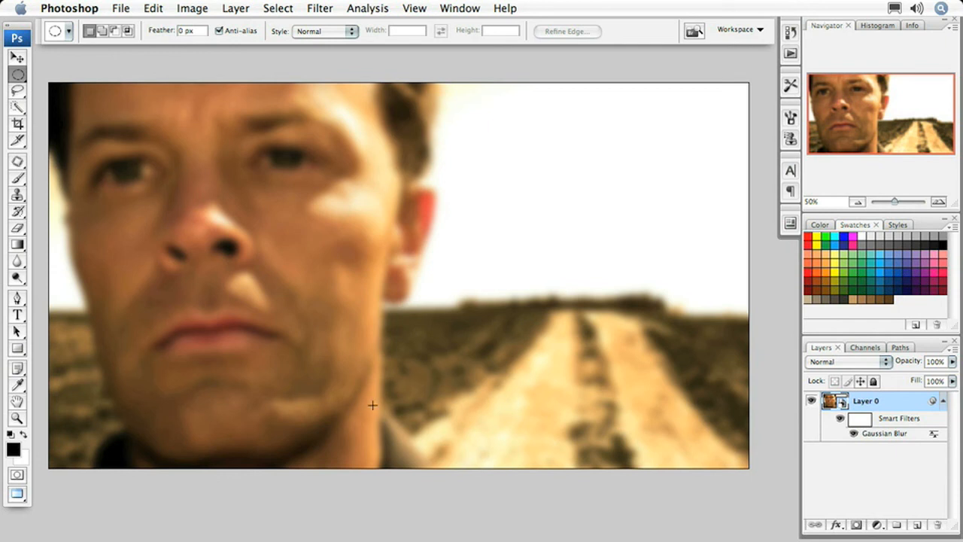
- Fill the Smart Filters mask with a linear Foreground to Background gradient running upward from the lower road to the horizon
left_click(869, 426)
left_click(19, 245)
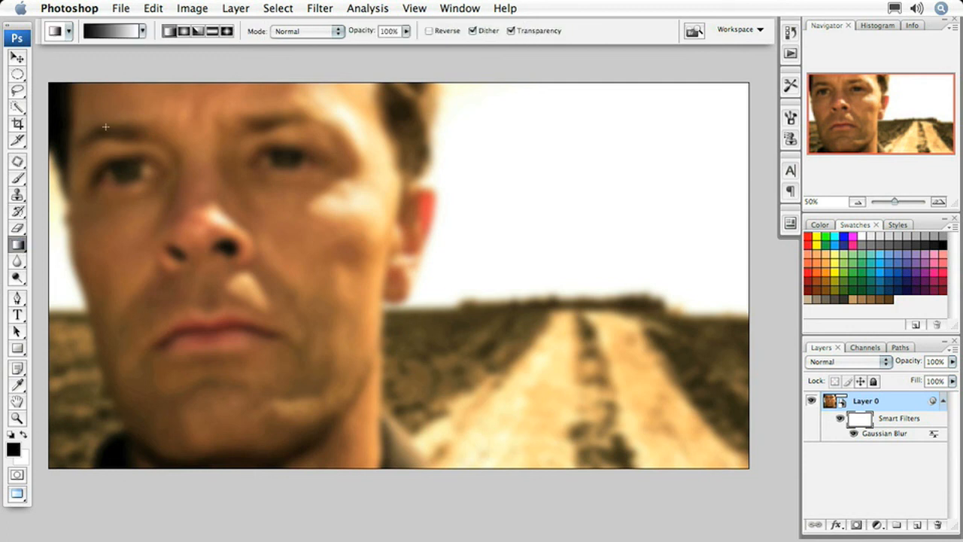
left_click(103, 37)
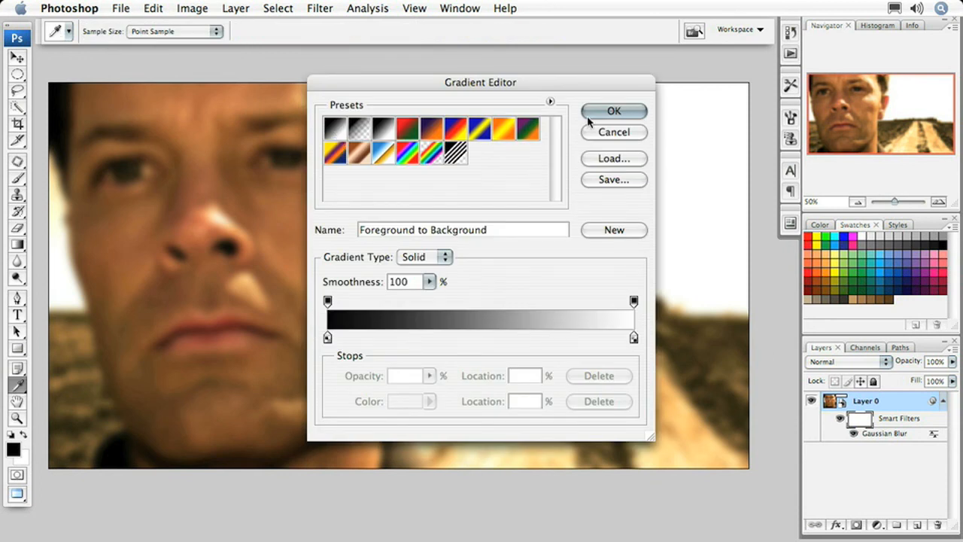
left_click(614, 111)
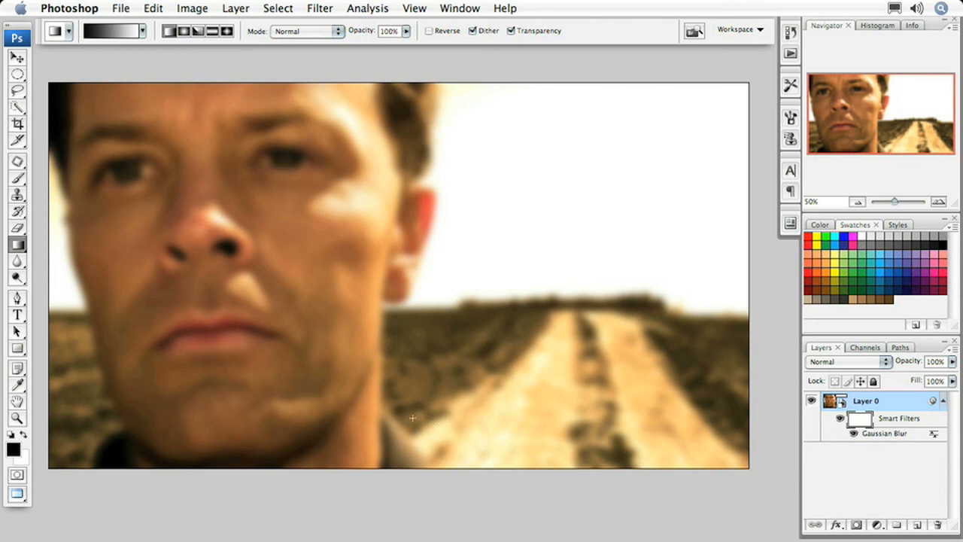
left_click_drag(425, 406, 523, 293)
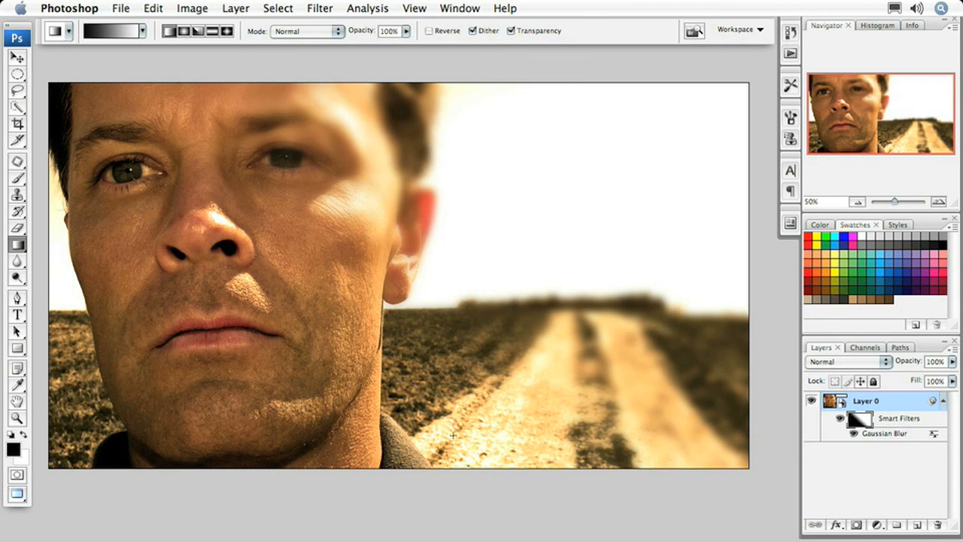
left_click_drag(453, 435, 462, 312)
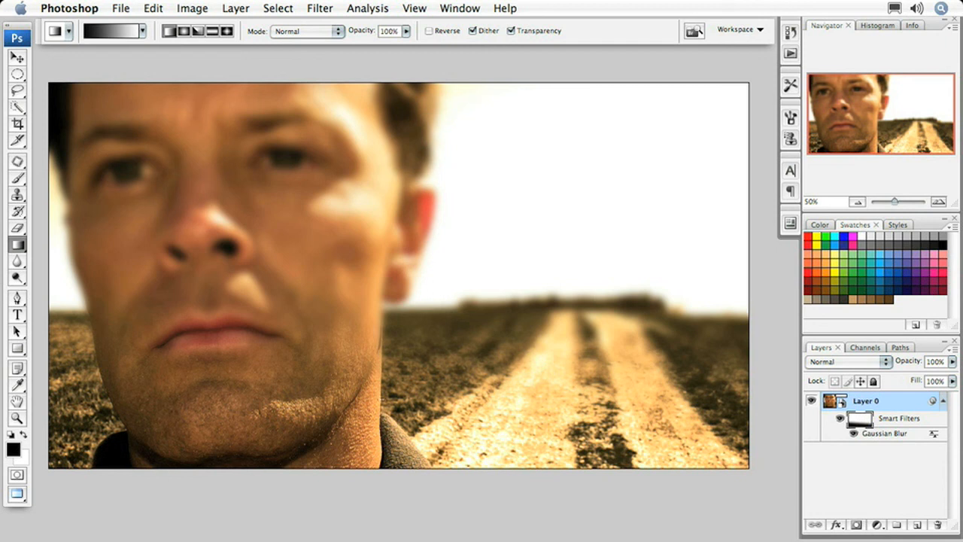
- Paint black over the man's face, hair and ear on the filter mask with a 300-pixel brush at 100% opacity, and compare with Gaussian Blur off
key("b")
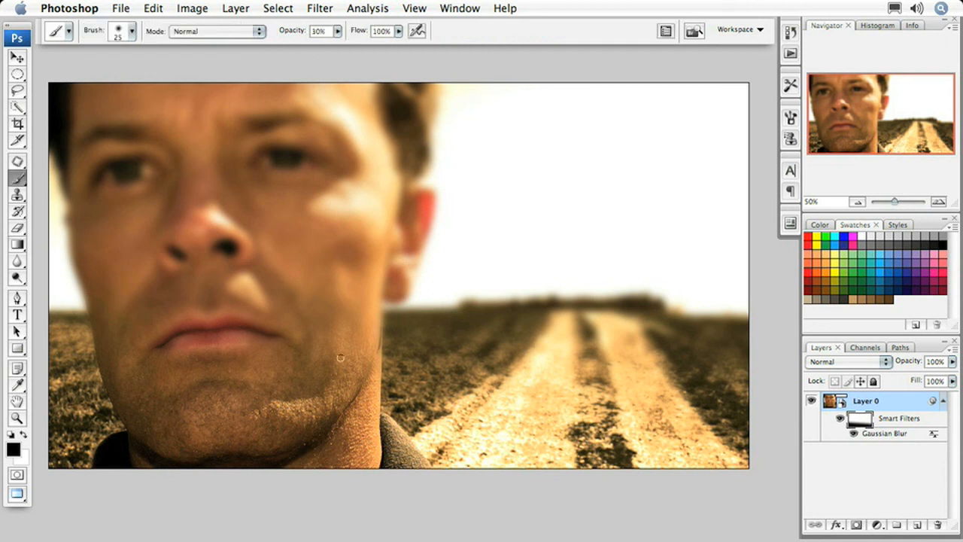
key("bracketright")
key("bracketright")
key("bracketright")
key("bracketright")
key("bracketright")
key("bracketright")
key("bracketright")
key("bracketright")
key("bracketright")
key("bracketright")
key("bracketright")
key("bracketright")
key("bracketright")
key("bracketright")
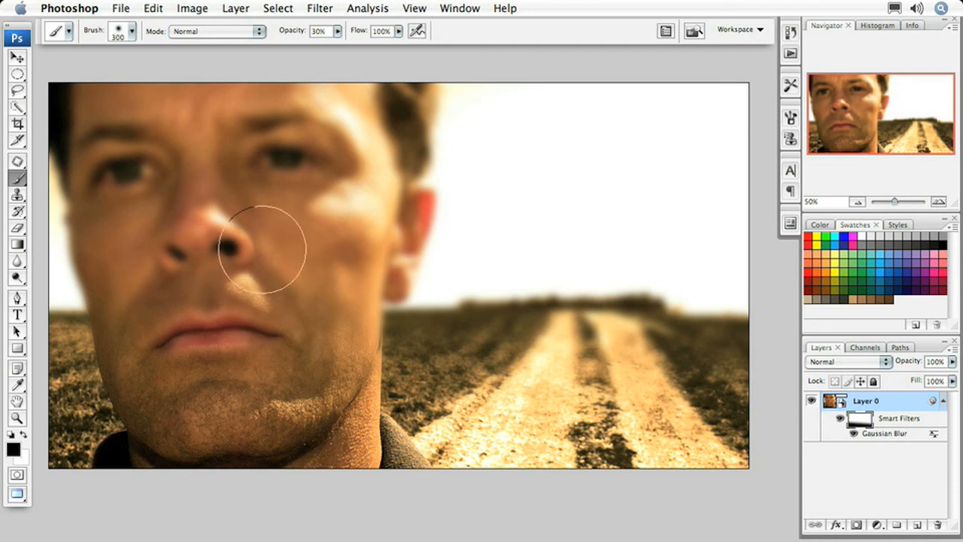
mouse_move(310, 258)
left_mouse_down()
mouse_move(316, 307)
mouse_move(316, 224)
mouse_move(300, 279)
left_mouse_up()
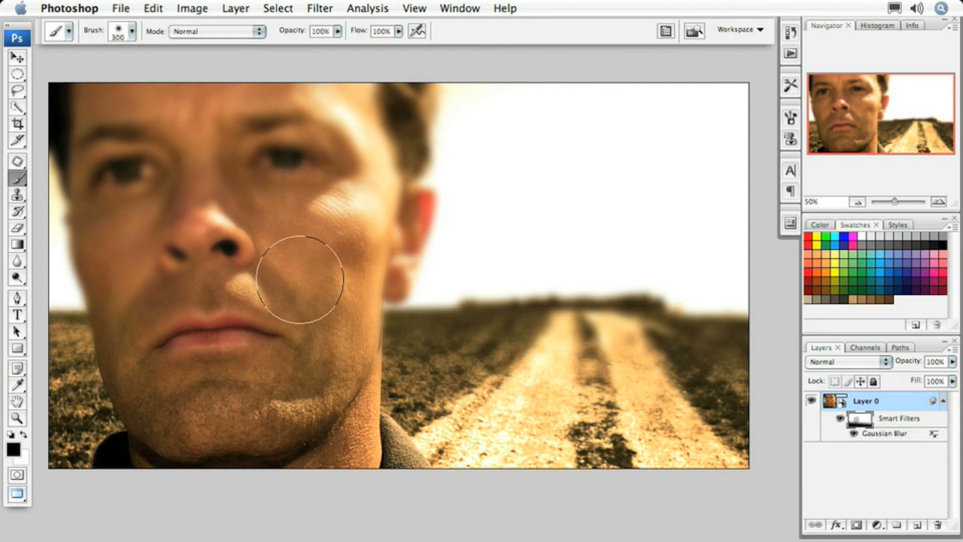
mouse_move(300, 279)
left_mouse_down()
mouse_move(297, 250)
mouse_move(284, 321)
mouse_move(228, 216)
mouse_move(207, 222)
mouse_move(149, 337)
mouse_move(140, 249)
mouse_move(111, 244)
mouse_move(122, 188)
mouse_move(106, 126)
mouse_move(86, 124)
mouse_move(105, 100)
mouse_move(326, 138)
mouse_move(306, 135)
mouse_move(328, 168)
mouse_move(382, 208)
mouse_move(378, 236)
mouse_move(383, 229)
mouse_move(375, 262)
mouse_move(337, 291)
mouse_move(331, 395)
mouse_move(351, 221)
mouse_move(372, 188)
mouse_move(380, 121)
mouse_move(386, 137)
mouse_move(391, 126)
mouse_move(280, 107)
mouse_move(251, 125)
mouse_move(440, 223)
left_mouse_up()
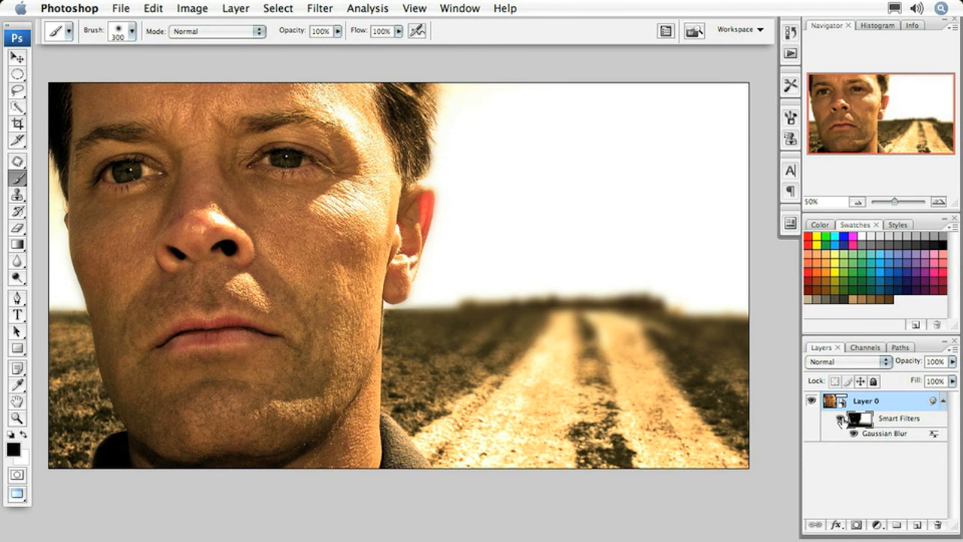
left_click(852, 436)
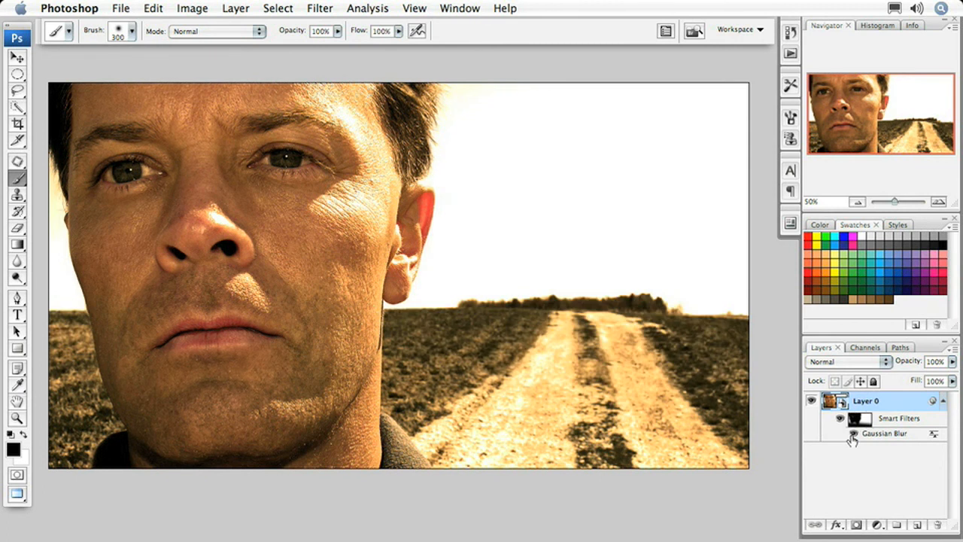
left_click(852, 435)
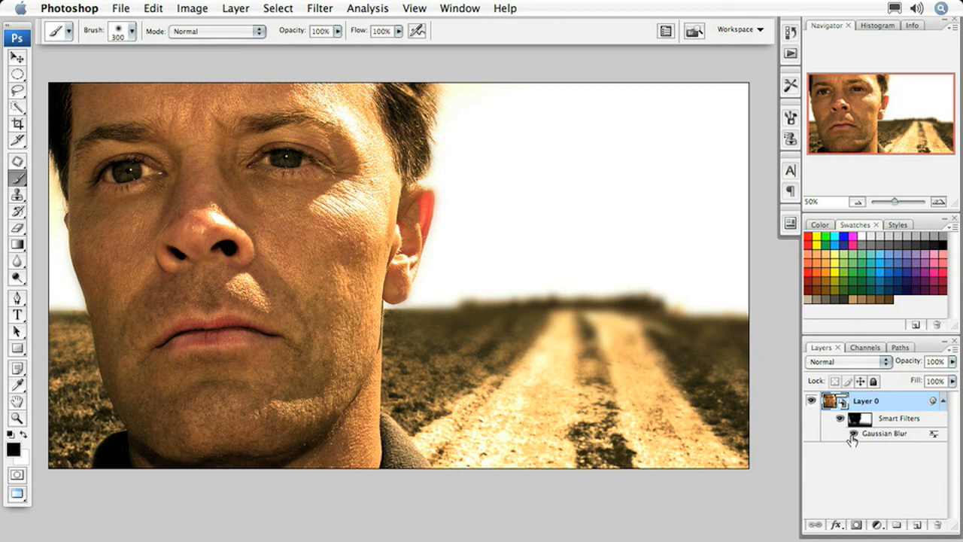